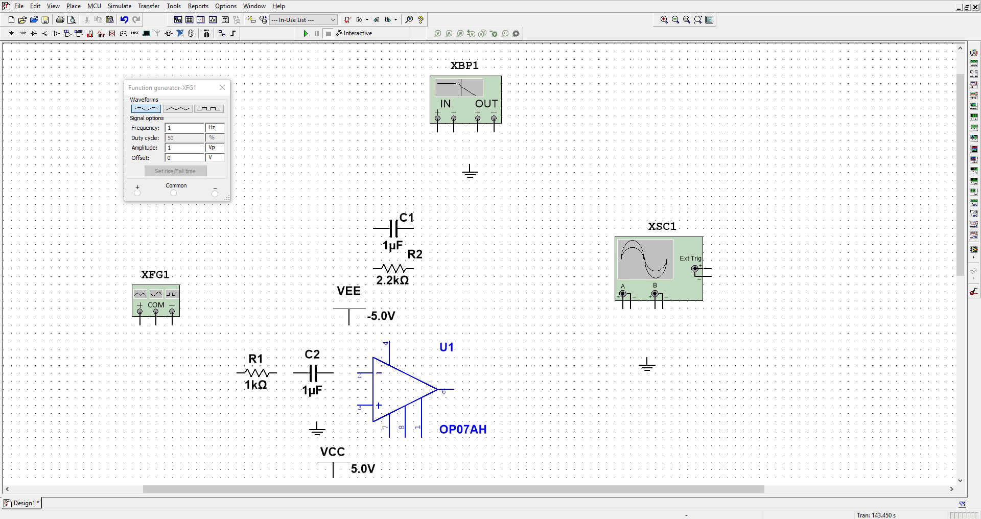
# Step: Switch to the band-pass filter reference image in Windows Photos
pyautogui.hotkey('alt', 'Tab')
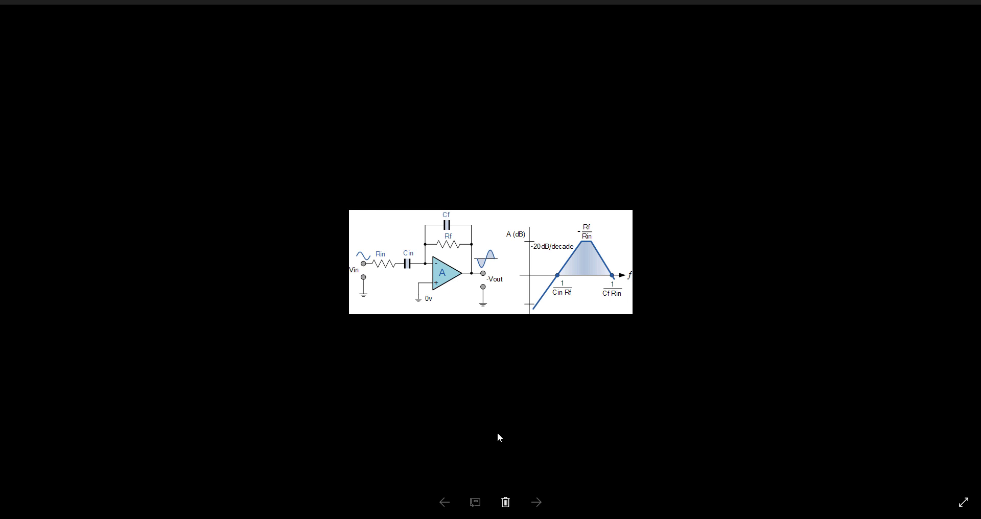
# Step: Back in Multisim, wire VEE to op-amp pin 4 and chain R1–C2 into the inverting input
pyautogui.hotkey('alt', 'Tab')
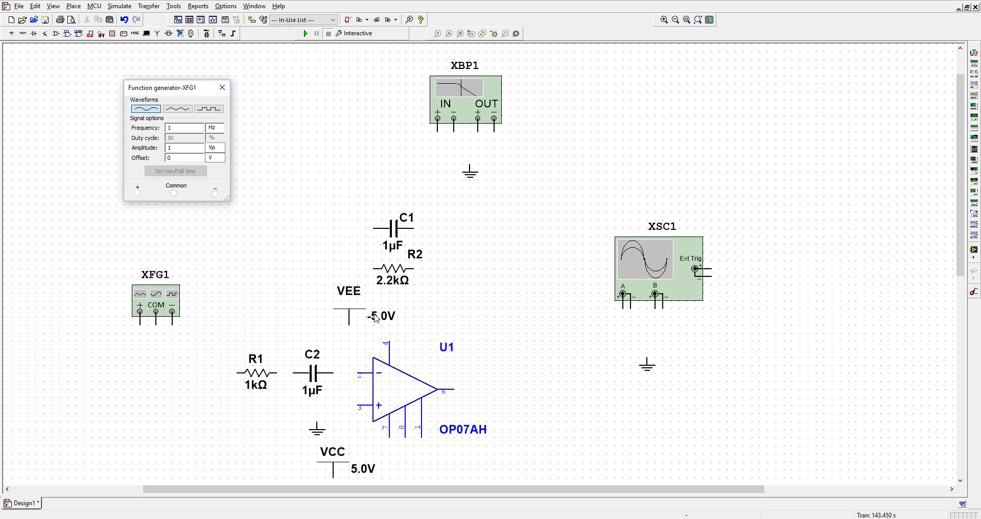
pyautogui.click(351, 327)
pyautogui.click(348, 325)
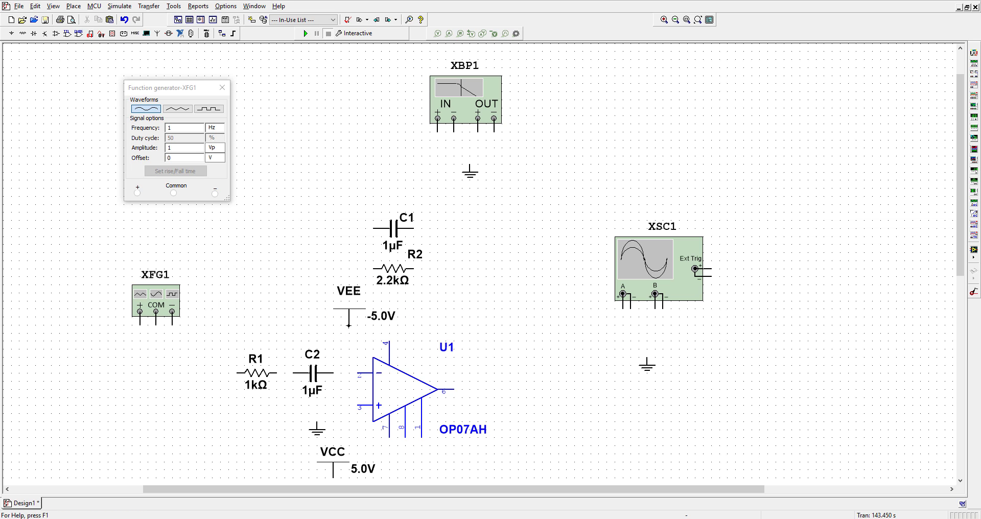
pyautogui.click(390, 342)
pyautogui.click(333, 373)
pyautogui.click(358, 372)
pyautogui.click(293, 373)
pyautogui.click(276, 373)
# Step: Wire R2 and C1 in parallel between the inverting-input junction and the op-amp output
pyautogui.click(372, 267)
pyautogui.click(341, 372)
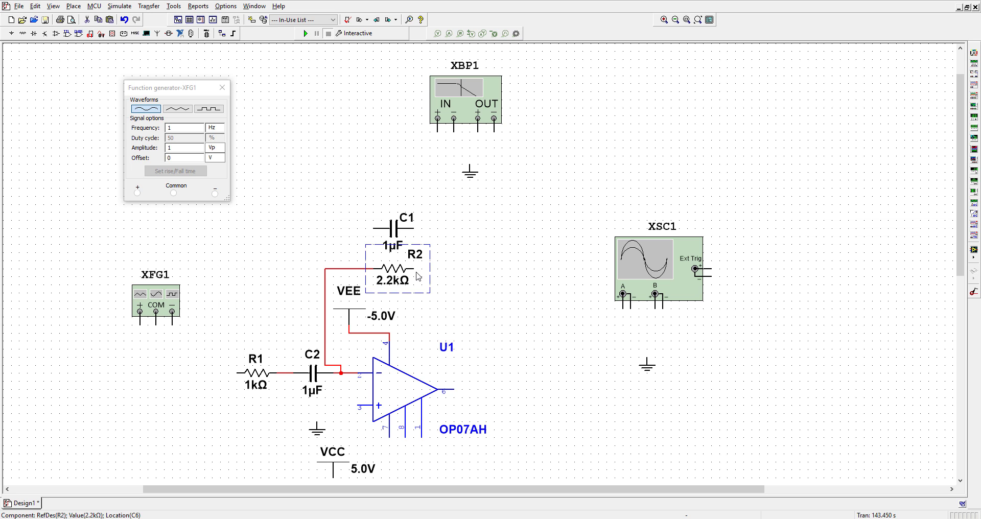
pyautogui.click(460, 265)
pyautogui.click(415, 268)
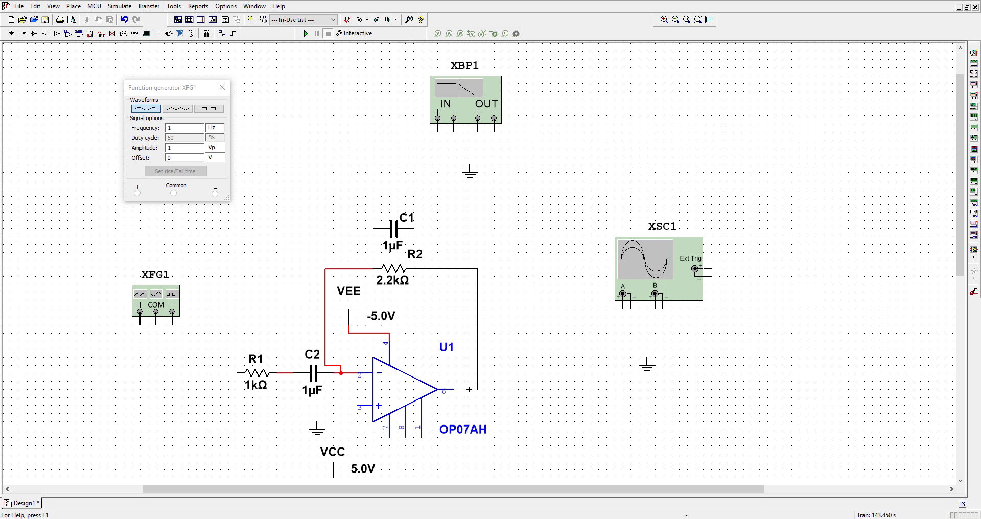
pyautogui.click(454, 390)
pyautogui.click(454, 269)
pyautogui.click(414, 228)
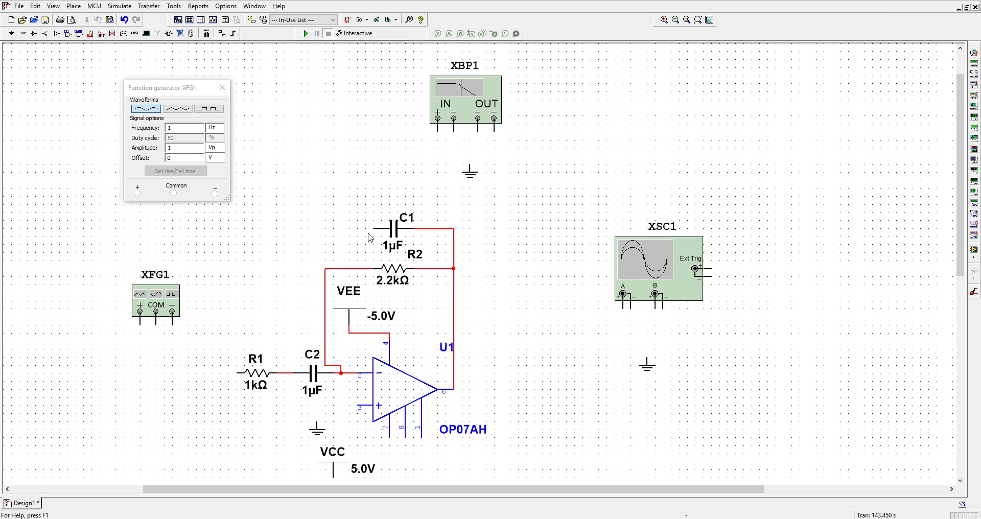
pyautogui.click(371, 231)
pyautogui.click(325, 268)
pyautogui.scroll(-1, 326, 265)
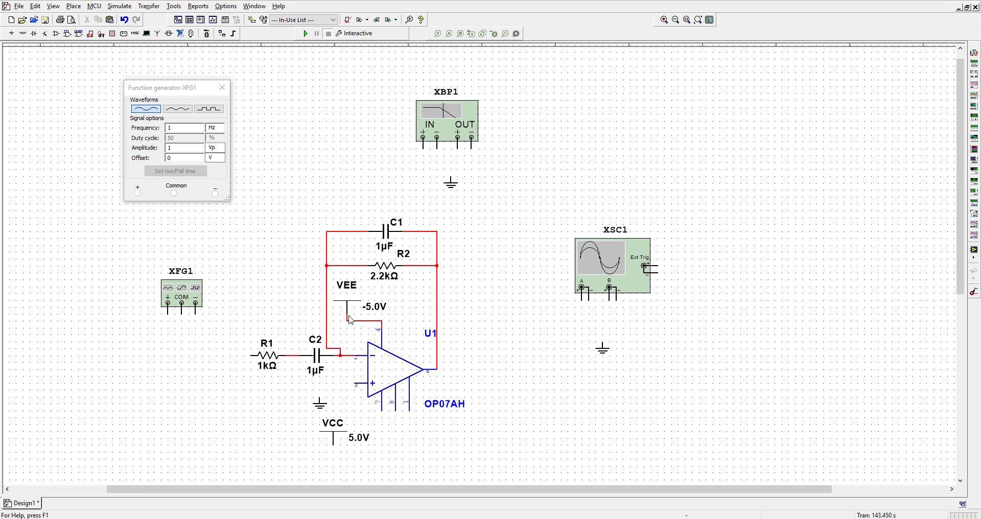
# Step: Ground the op-amp's + input (pin 3) and connect VCC to pin 7
pyautogui.click(321, 398)
pyautogui.click(357, 383)
pyautogui.click(334, 445)
pyautogui.click(382, 409)
# Step: Connect the function generator's + terminal to R1 and its COM to ground
pyautogui.click(168, 312)
pyautogui.click(252, 355)
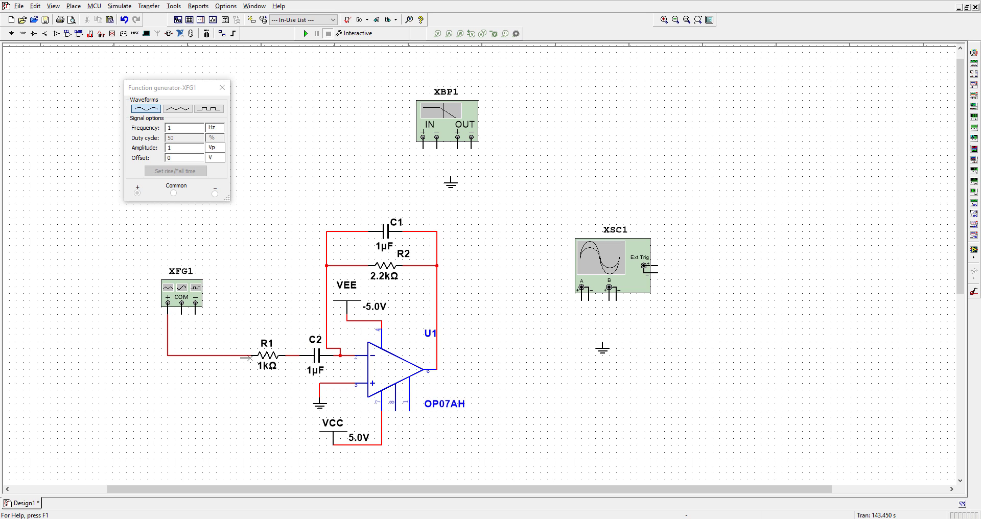
pyautogui.click(182, 303)
pyautogui.click(315, 383)
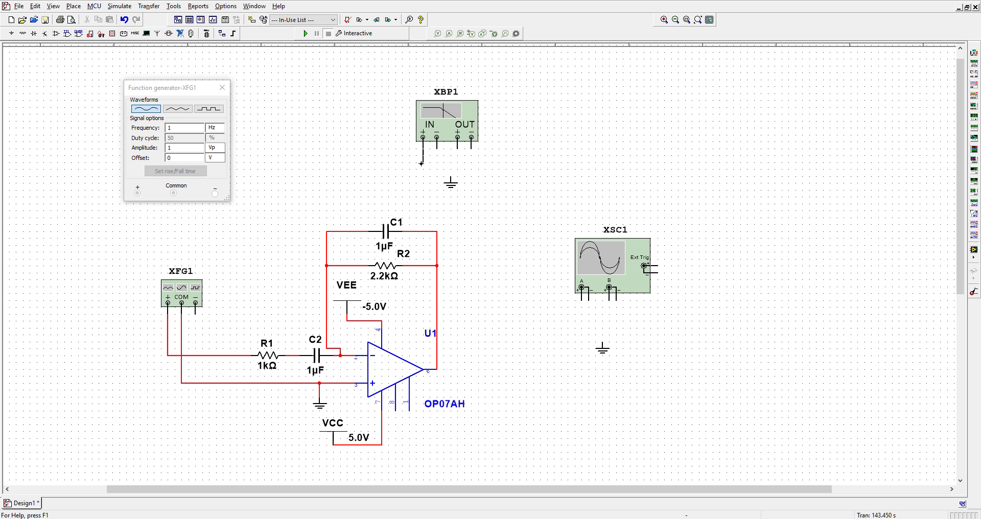
# Step: Wire the Bode plotter's IN+ to the input signal and IN− to ground
pyautogui.click(424, 217)
pyautogui.click(217, 355)
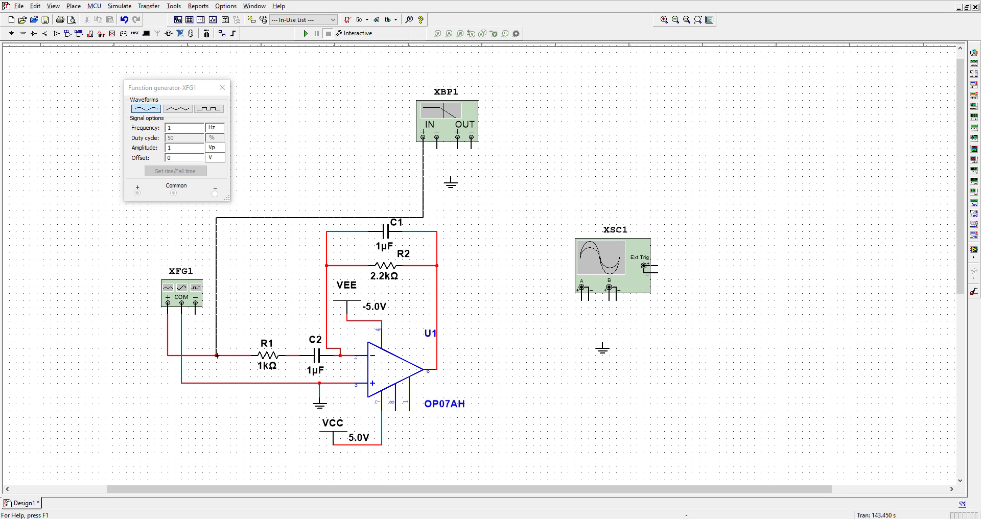
pyautogui.click(437, 149)
pyautogui.click(450, 177)
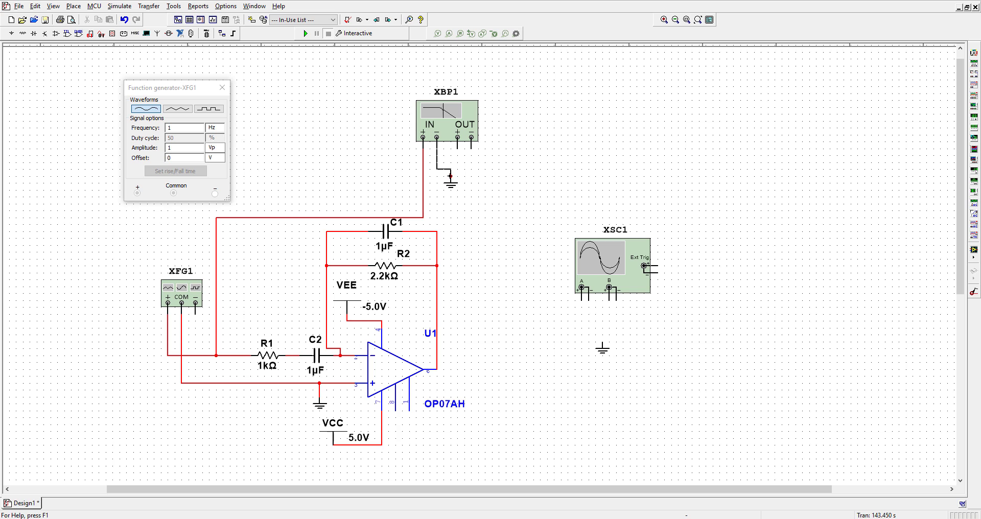
# Step: Ground the Bode plotter's OUT− and connect OUT+ to the filter output
pyautogui.click(470, 149)
pyautogui.click(450, 169)
pyautogui.click(457, 147)
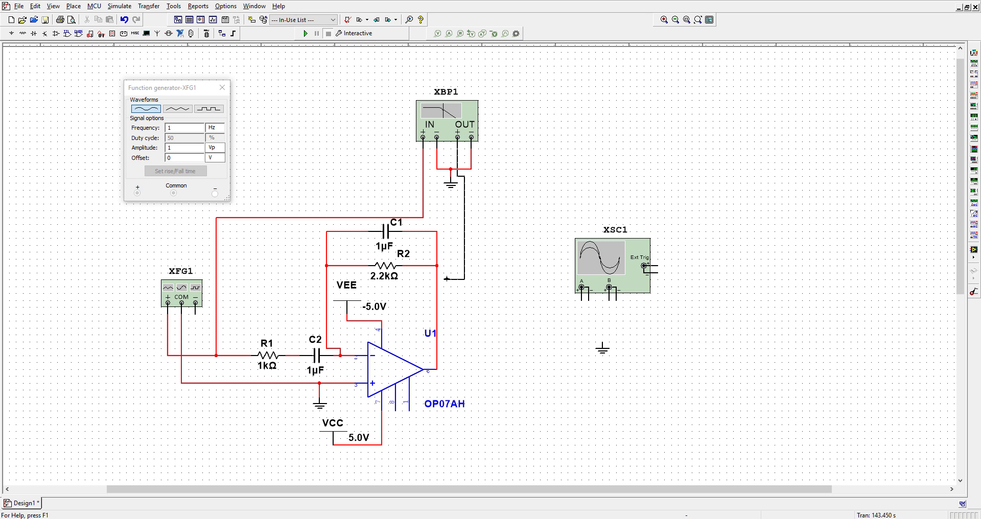
pyautogui.click(437, 265)
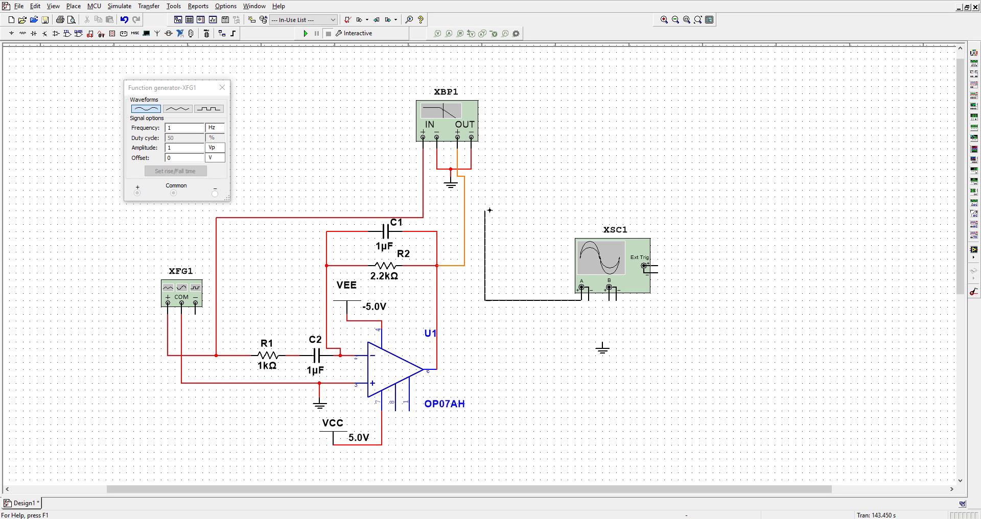
# Step: Wire scope channel A to the input, channel B to the op-amp output, both minus pins to ground
pyautogui.click(423, 218)
pyautogui.click(589, 300)
pyautogui.click(602, 344)
pyautogui.click(618, 302)
pyautogui.click(603, 334)
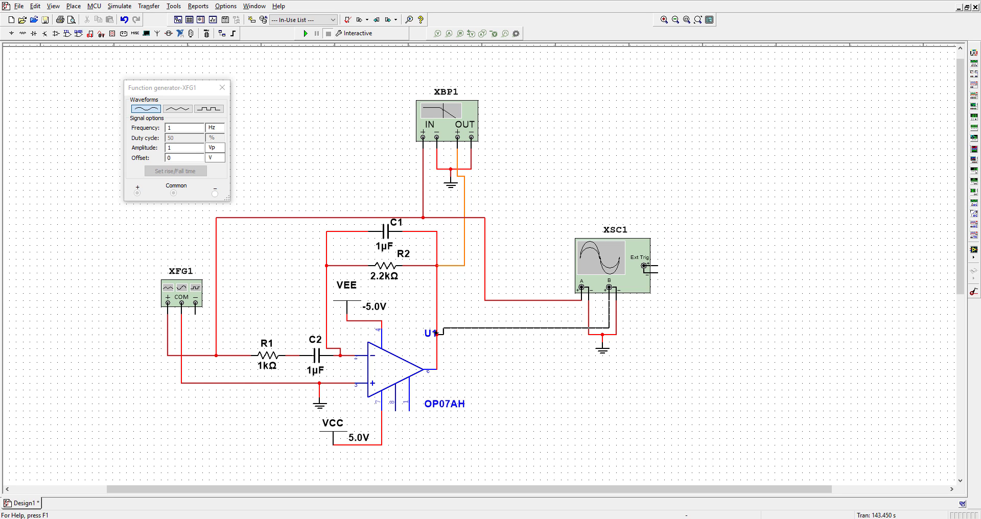
pyautogui.click(437, 328)
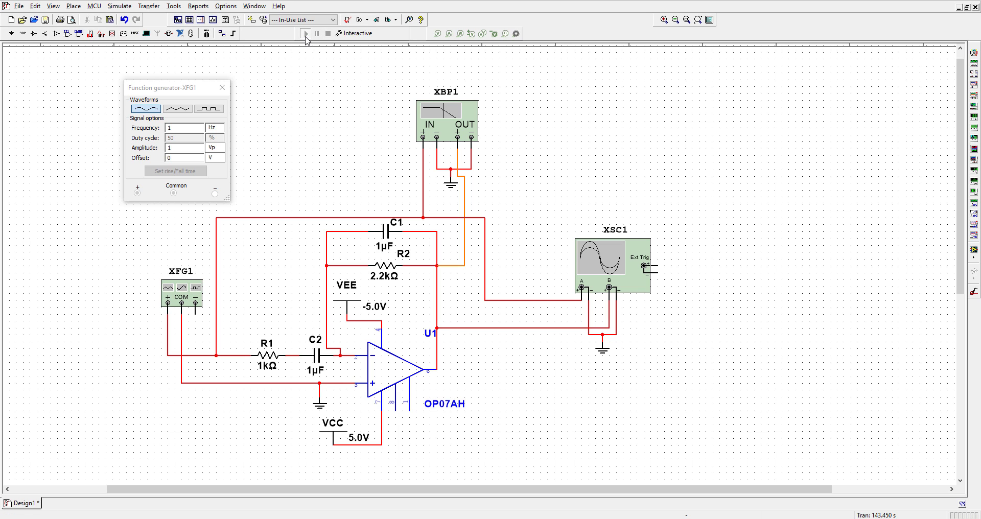
# Step: Run the simulation, open the oscilloscope XSC1, and set the generator frequency to 100 Hz
pyautogui.click(305, 34)
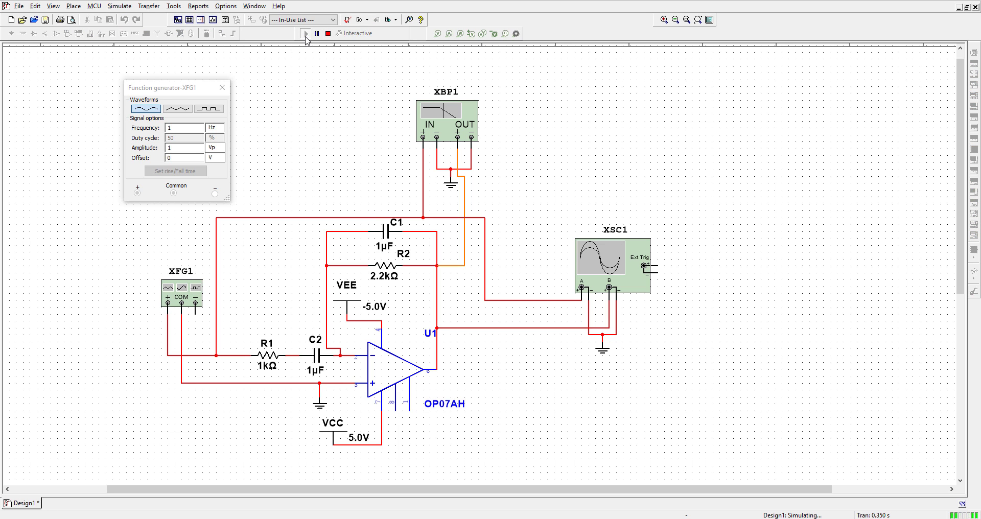
pyautogui.doubleClick(612, 254)
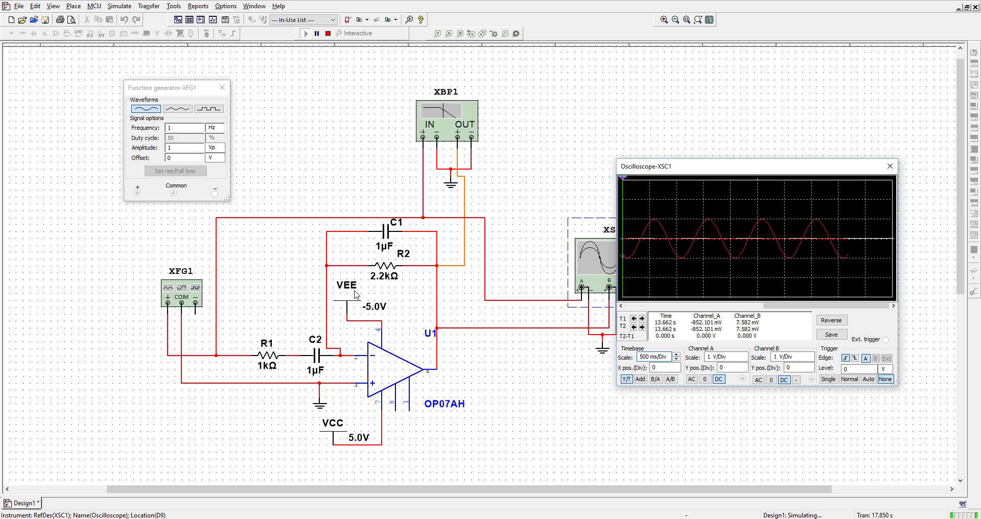
pyautogui.click(189, 129)
pyautogui.write('00')
pyautogui.click(258, 178)
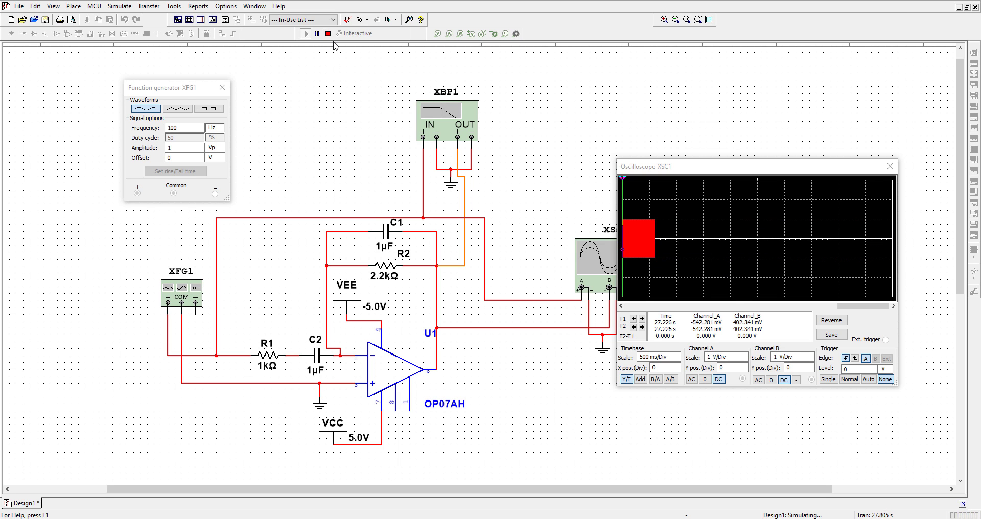
# Step: Stop the simulation, recolour the U1-to-channel-B wire green, and run it again
pyautogui.click(328, 33)
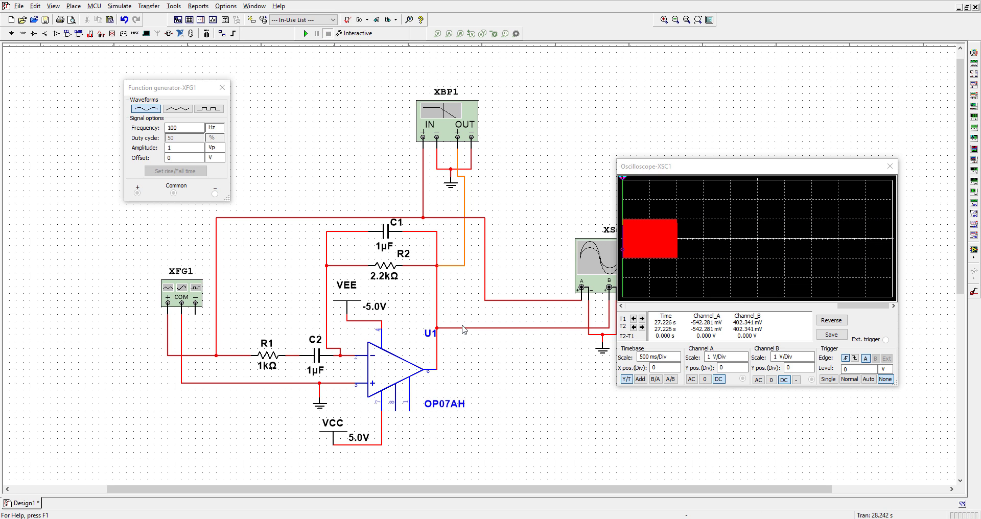
pyautogui.click(465, 328)
pyautogui.rightClick(464, 327)
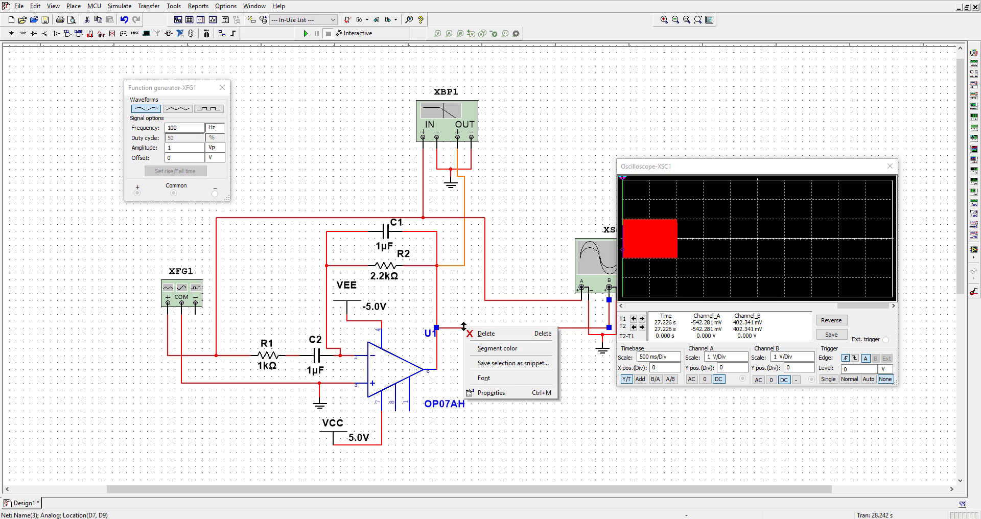
pyautogui.click(496, 349)
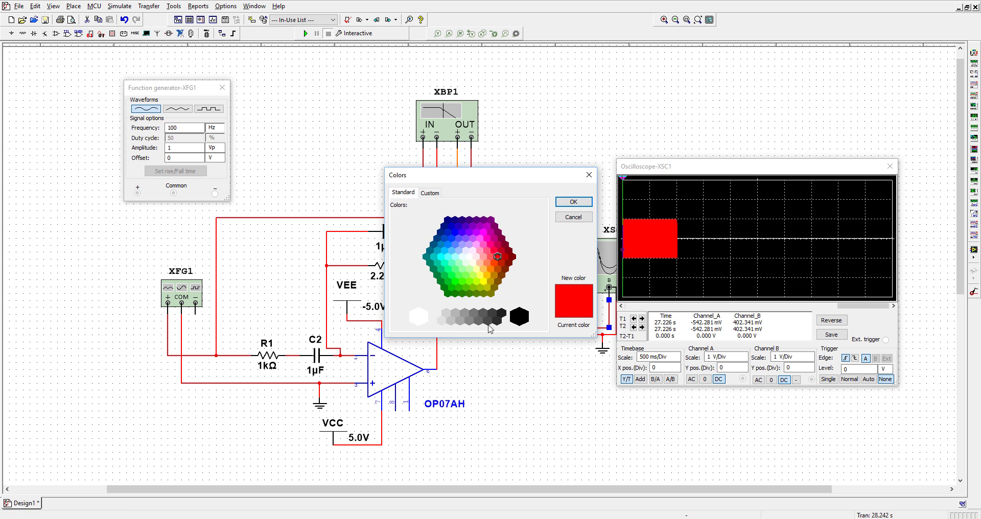
pyautogui.click(462, 282)
pyautogui.click(574, 201)
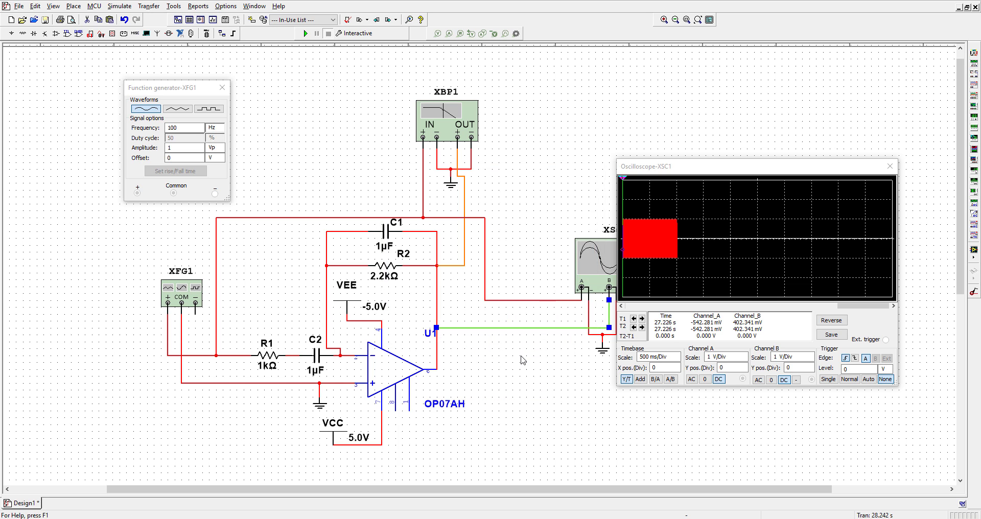
pyautogui.click(305, 34)
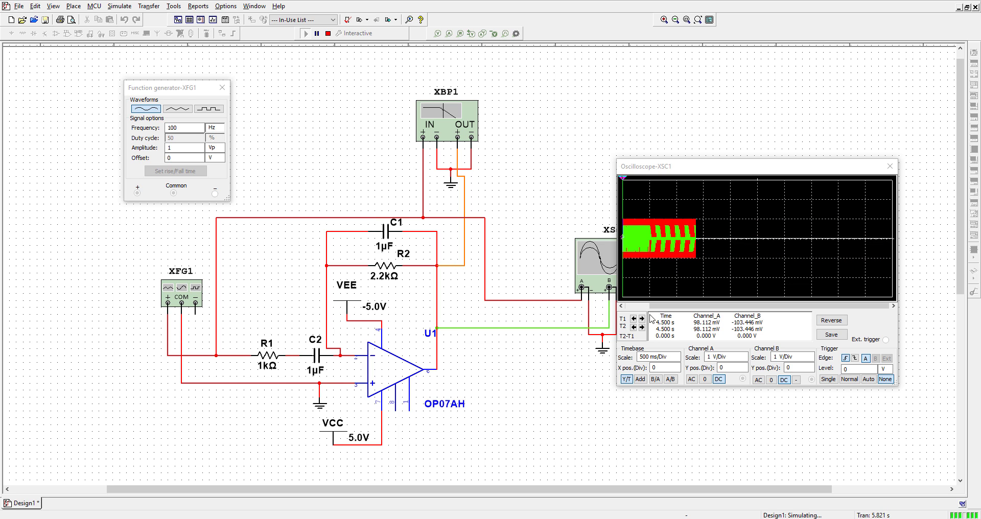
# Step: Set the oscilloscope timebase to 20 ms/Div, then stop the simulation
pyautogui.click(676, 356)
pyautogui.click(677, 359)
pyautogui.click(677, 359)
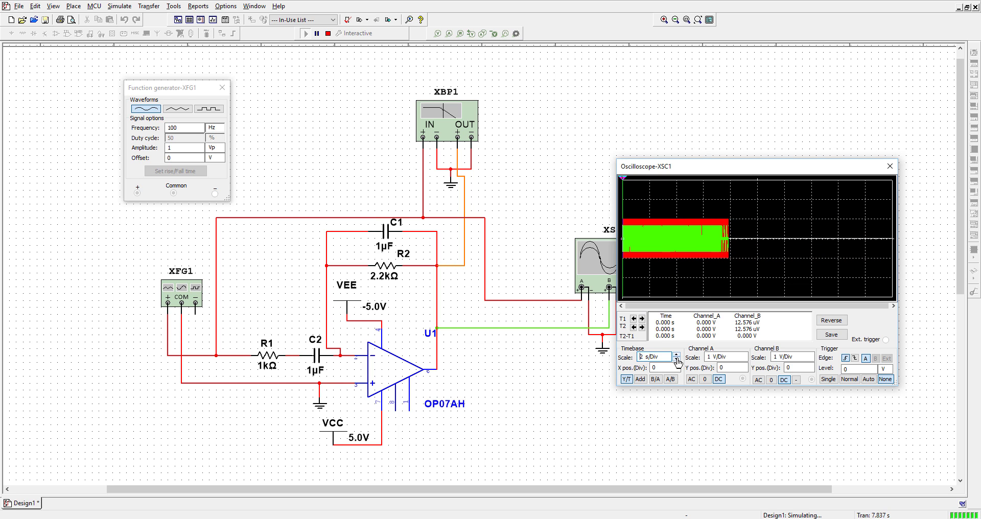
pyautogui.click(677, 359)
pyautogui.click(676, 359)
pyautogui.click(677, 359)
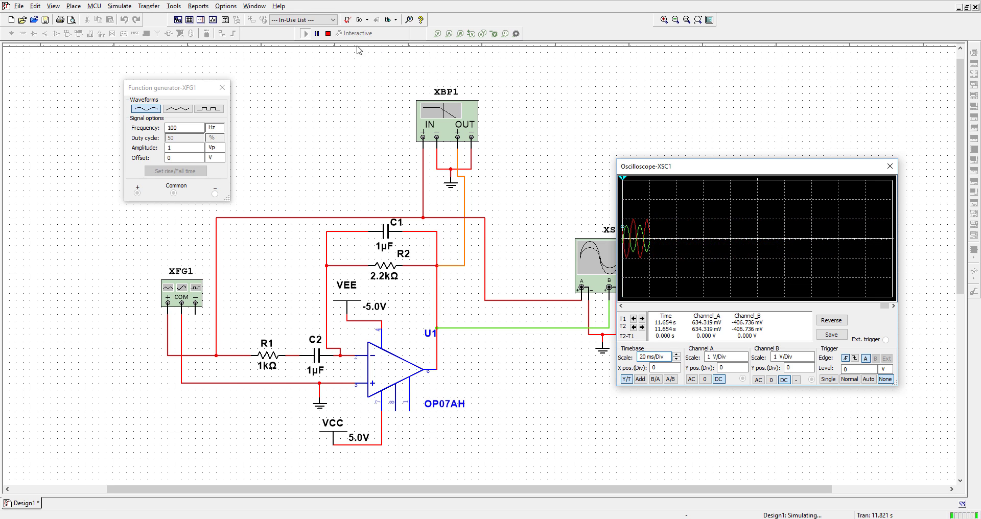
pyautogui.click(328, 34)
pyautogui.doubleClick(459, 140)
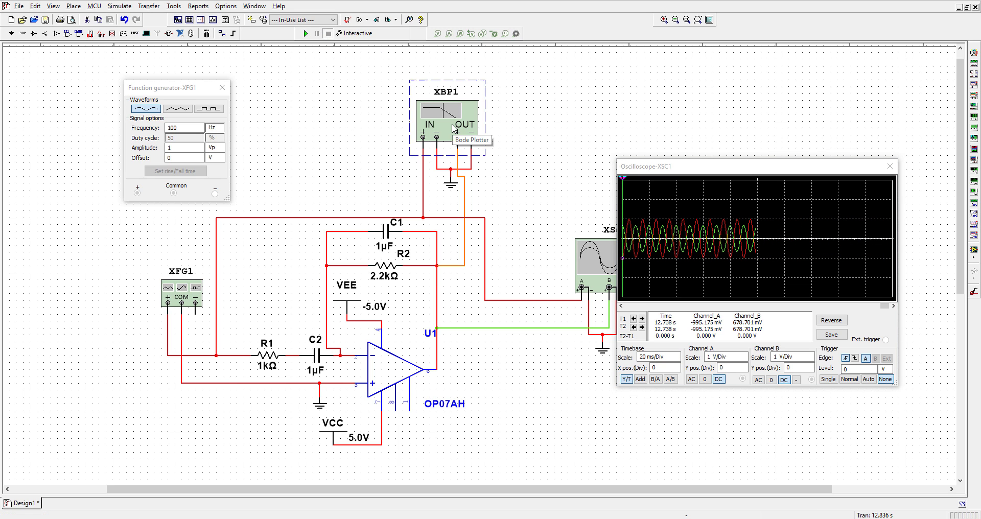
# Step: Move the Bode plotter aside and drag its cursor to read gain near 20 Hz and other frequencies
pyautogui.moveTo(264, 288); pyautogui.dragTo(365, 259)
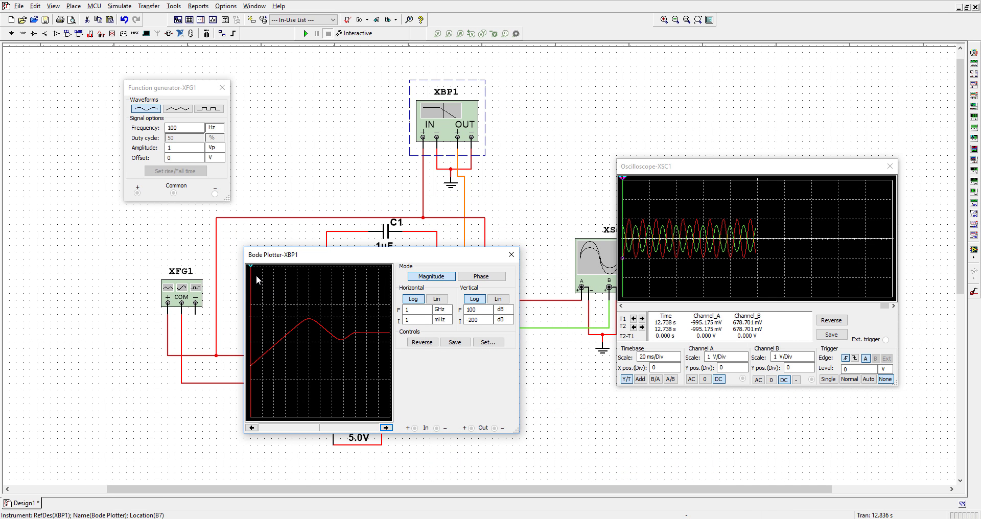
pyautogui.moveTo(252, 272); pyautogui.dragTo(310, 290)
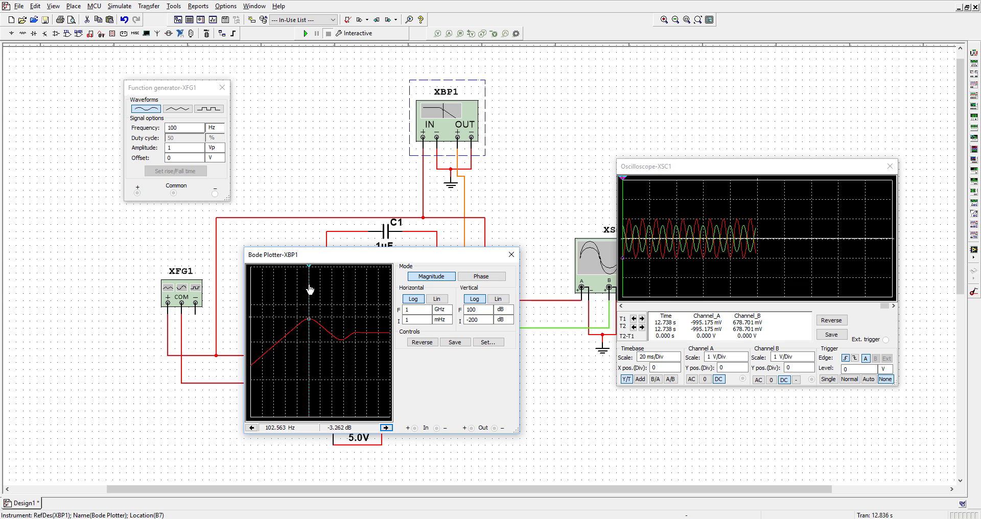
pyautogui.moveTo(313, 291); pyautogui.dragTo(321, 344)
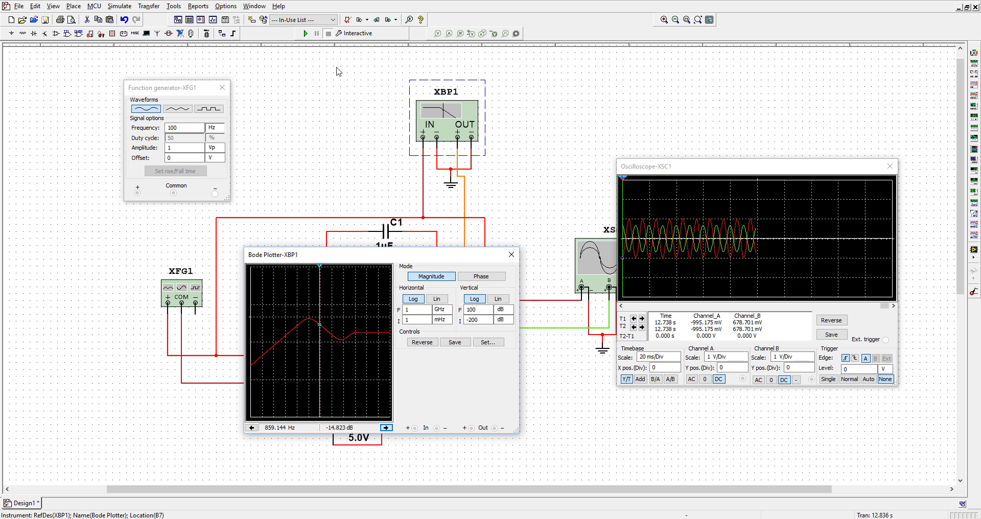
pyautogui.moveTo(375, 260); pyautogui.dragTo(738, 316)
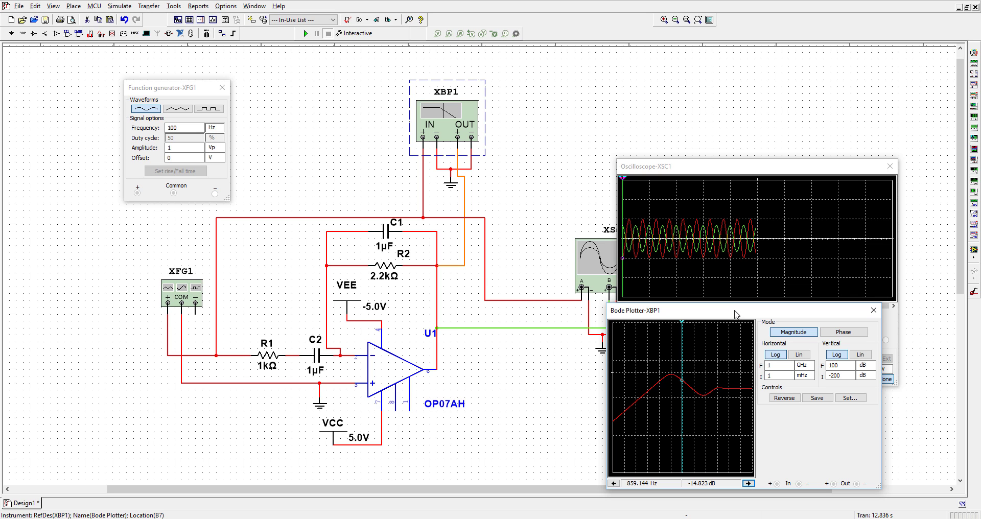
# Step: Set R2 to 10k, rerun, and read the Bode peak near −0.828 dB at 50.501 Hz
pyautogui.click(381, 283)
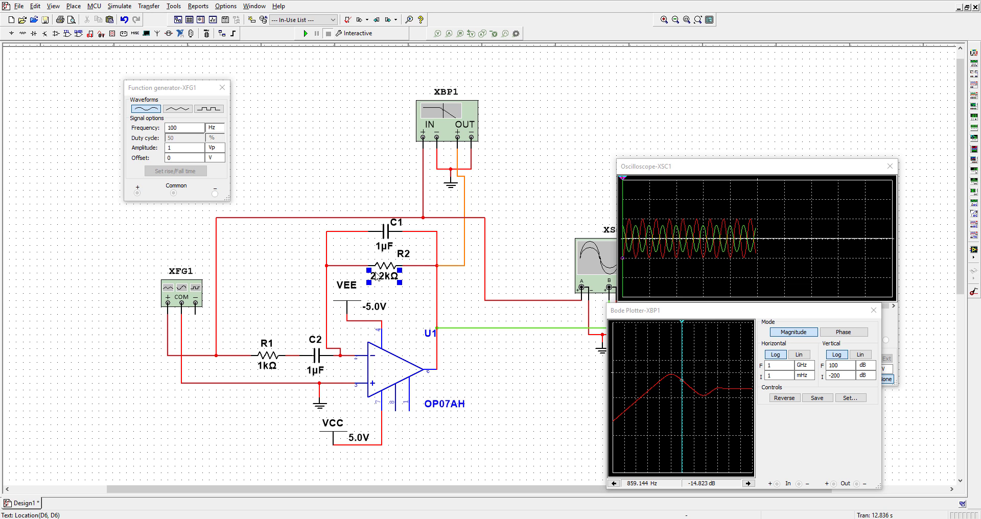
pyautogui.doubleClick(382, 282)
pyautogui.write('10k')
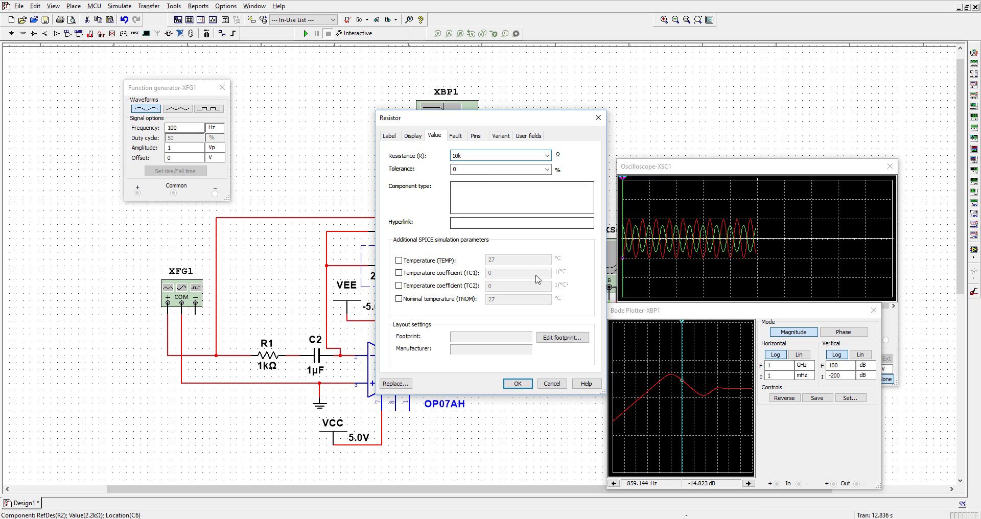
pyautogui.click(519, 384)
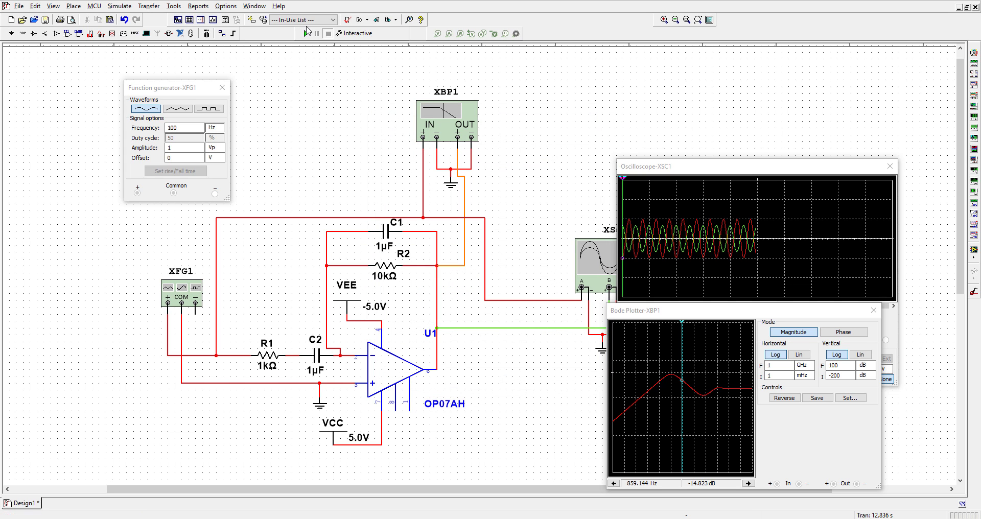
pyautogui.click(306, 33)
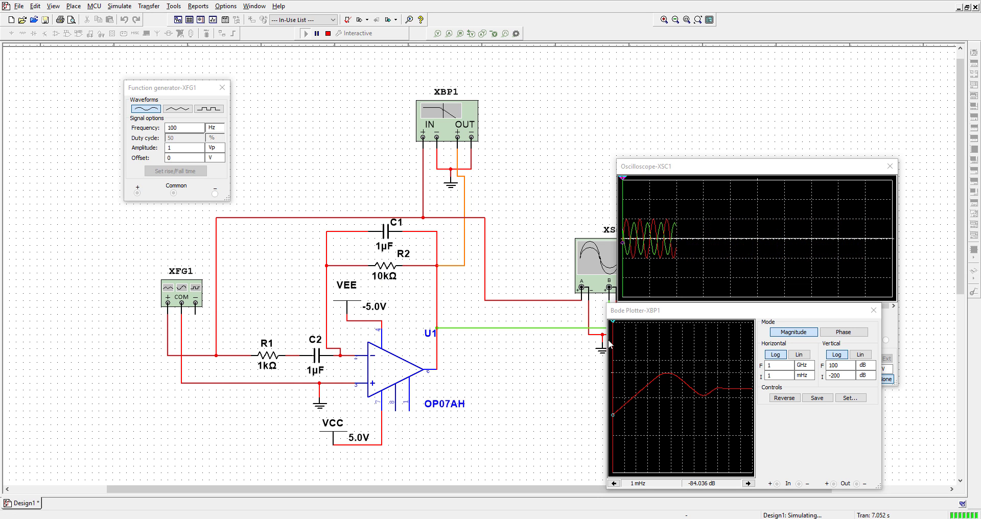
pyautogui.moveTo(614, 322)
pyautogui.mouseDown()
pyautogui.moveTo(616, 338)
pyautogui.moveTo(661, 375)
pyautogui.moveTo(662, 327)
pyautogui.moveTo(669, 333)
pyautogui.mouseUp()
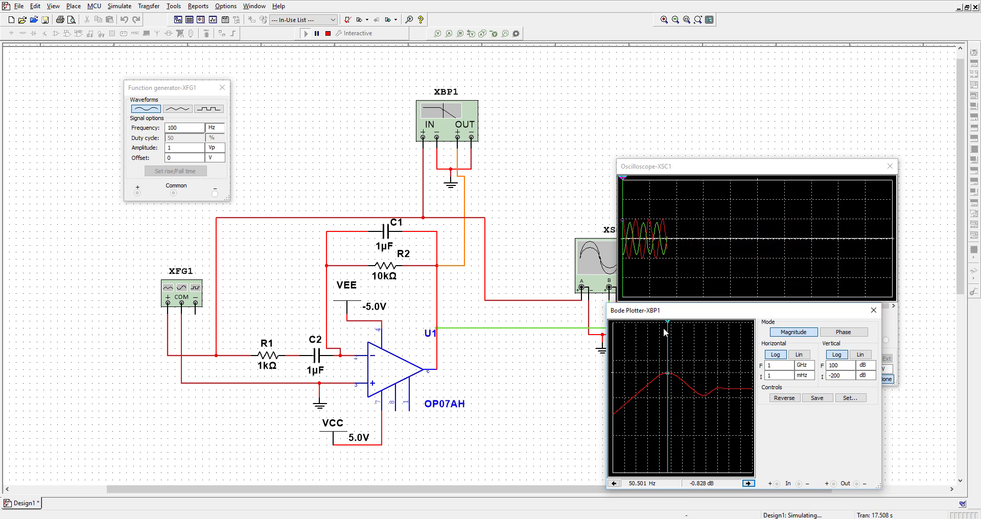
# Step: Stop the simulation, set the generator frequency to 1000 Hz, and run it again
pyautogui.click(328, 33)
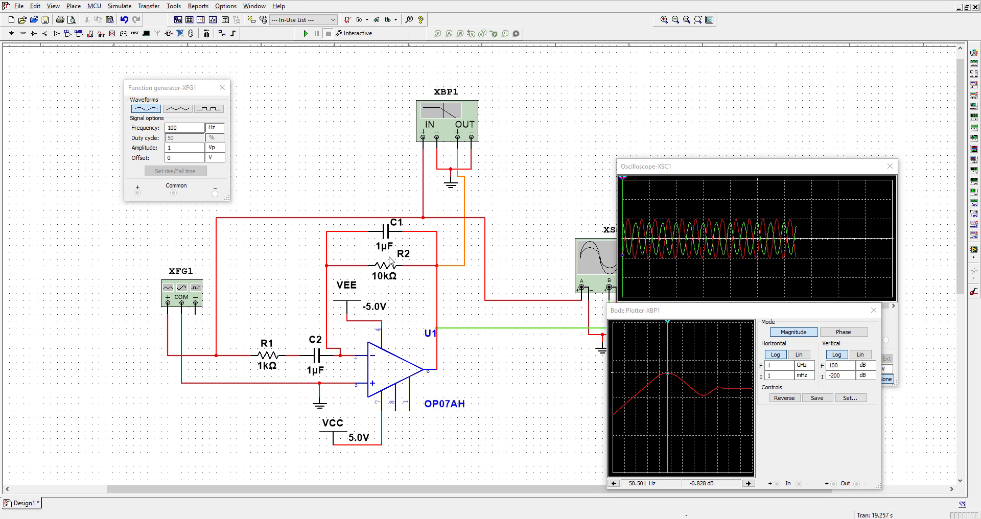
pyautogui.click(188, 127)
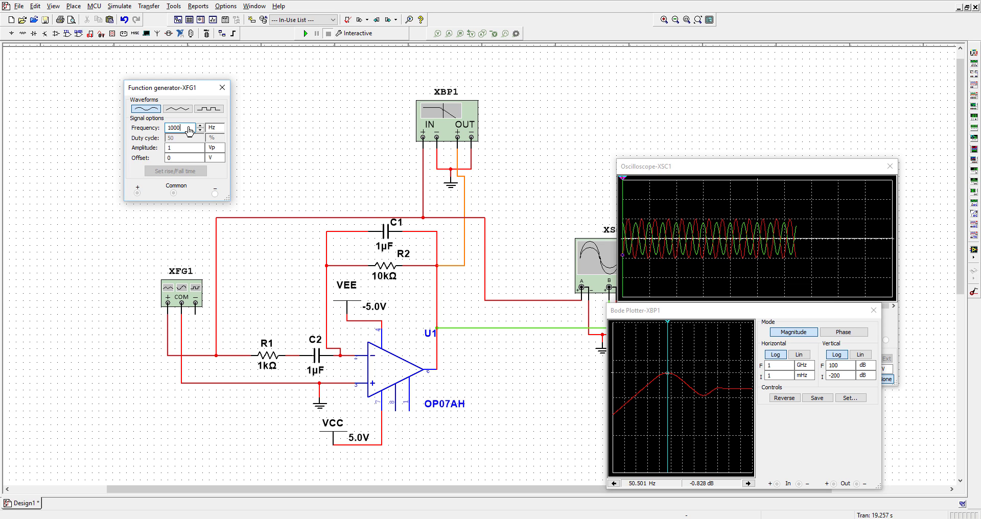
pyautogui.click(307, 34)
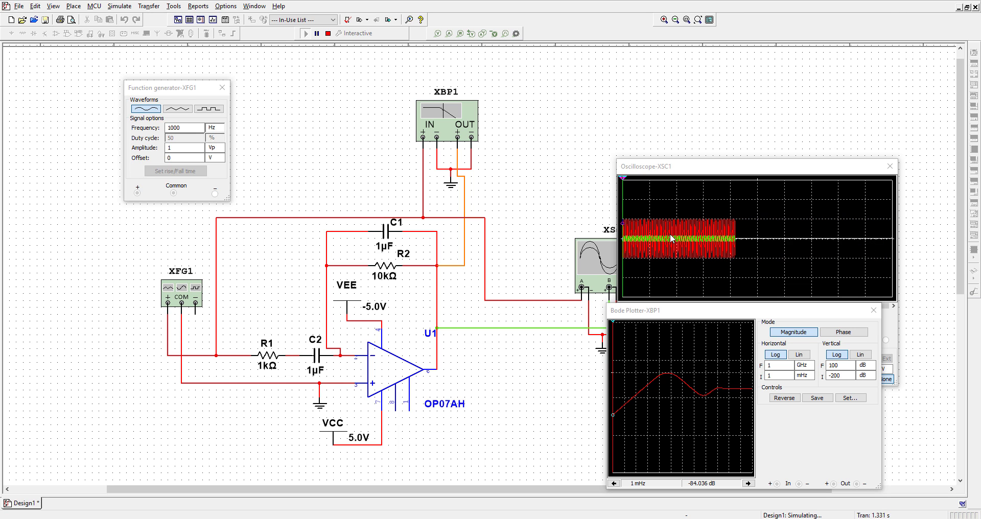
# Step: Change R2 to 100kΩ, rerun the simulation and read −0.289 dB at 41.246 Hz on the Bode curve
pyautogui.click(329, 33)
pyautogui.doubleClick(385, 285)
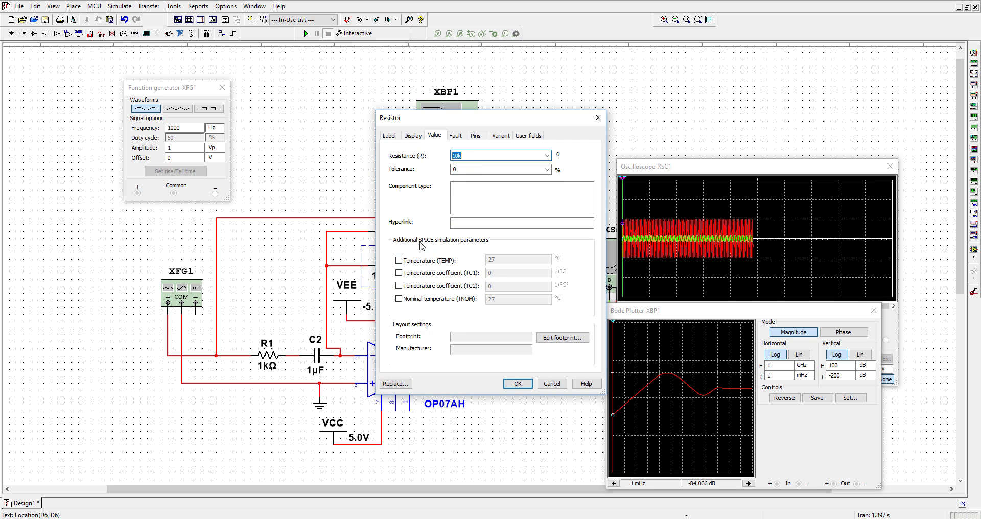
pyautogui.click(480, 157)
pyautogui.write('0')
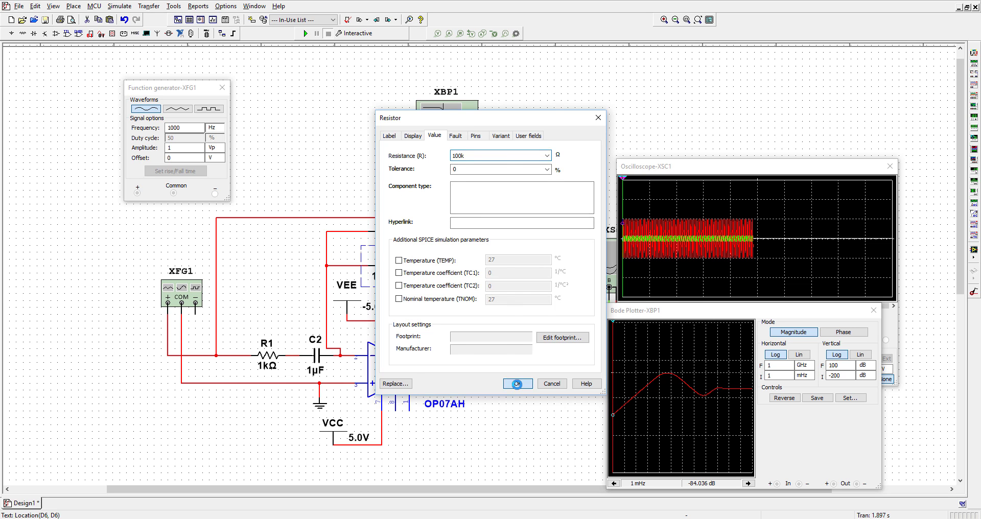
pyautogui.press('Return')
pyautogui.click(307, 34)
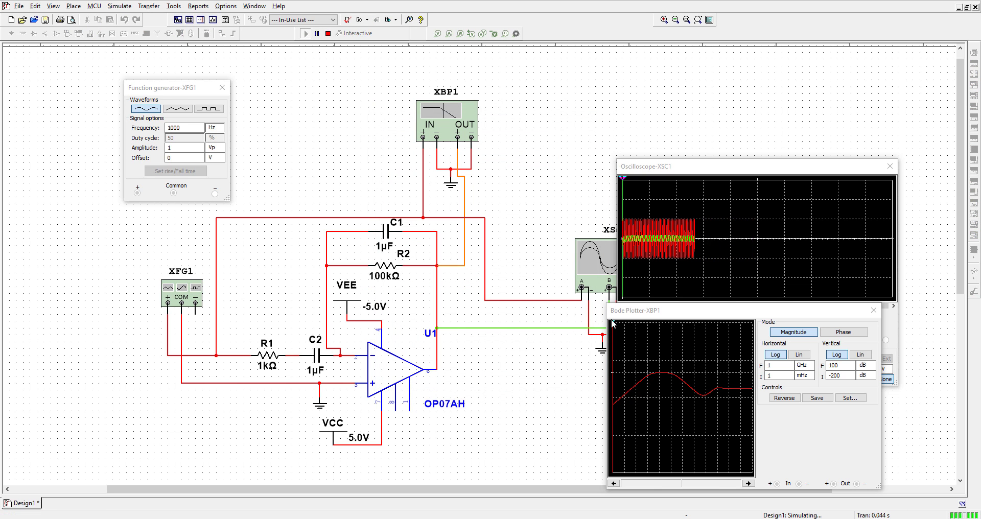
pyautogui.moveTo(615, 321); pyautogui.dragTo(668, 413)
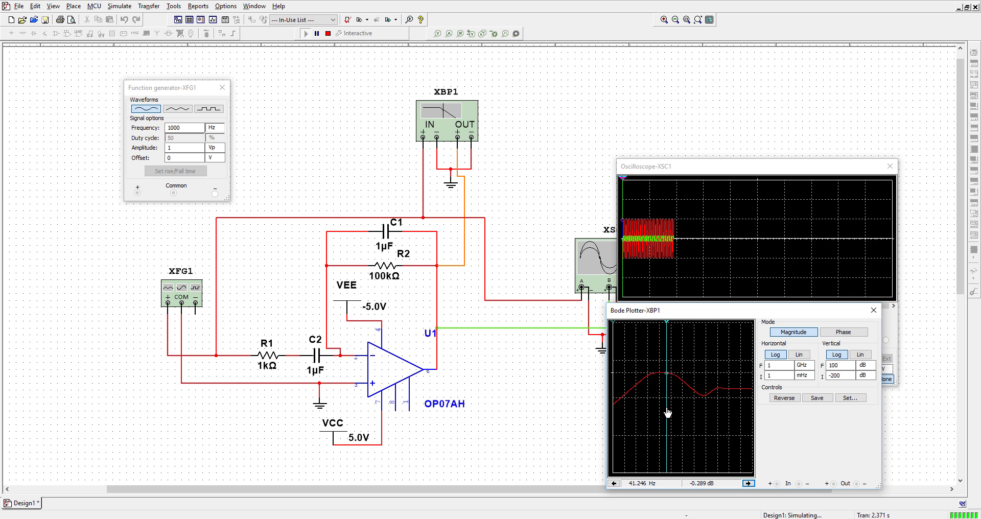